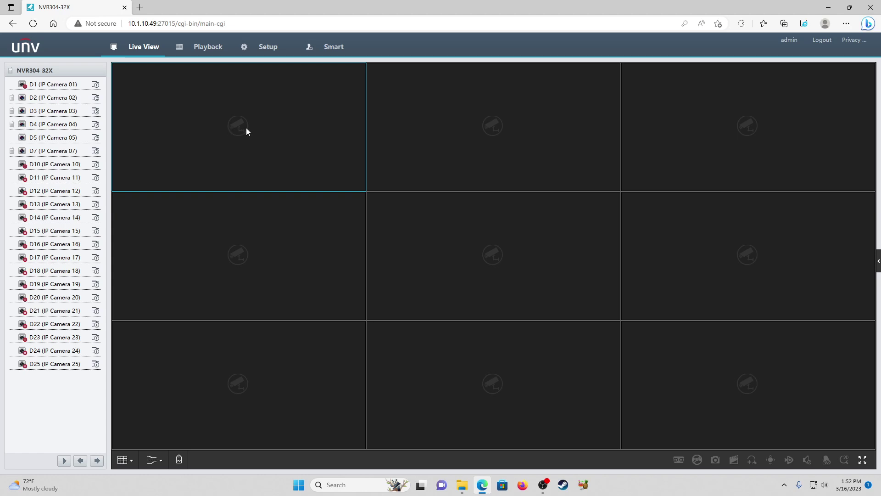
Add a new Operator user named manager, entering and confirming a strong password
left_click(265, 50)
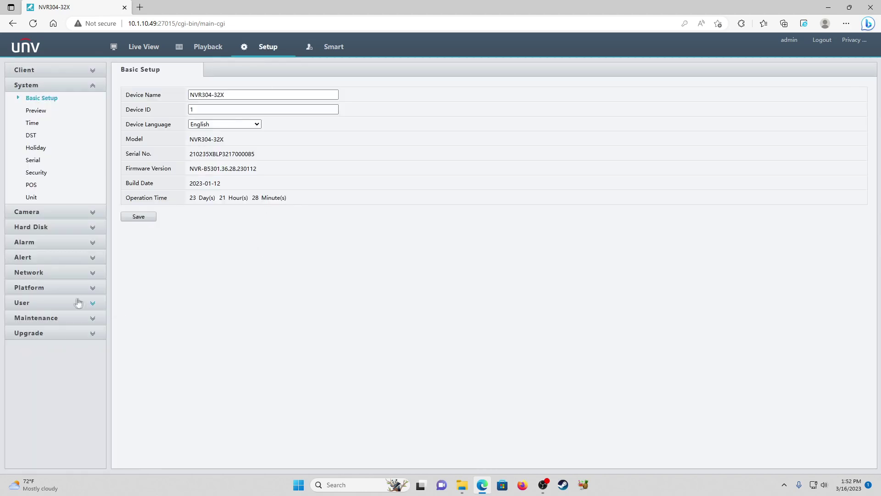
left_click(63, 302)
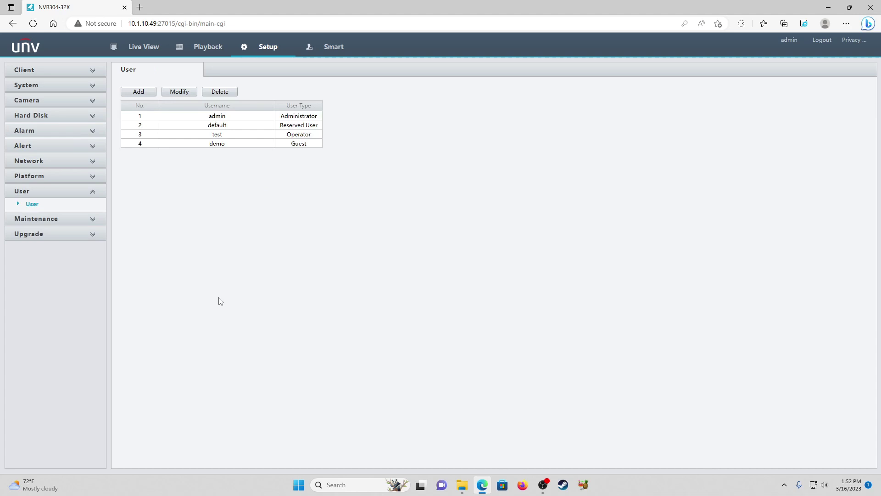
left_click(136, 93)
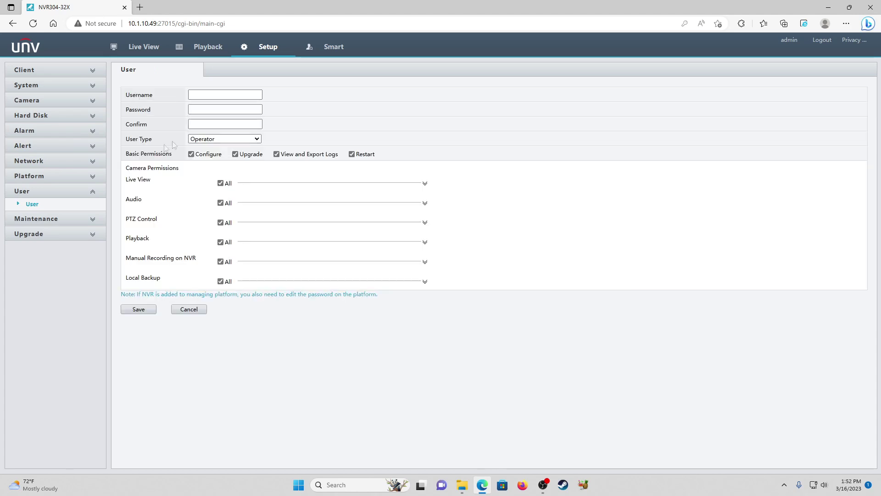
left_click(228, 96)
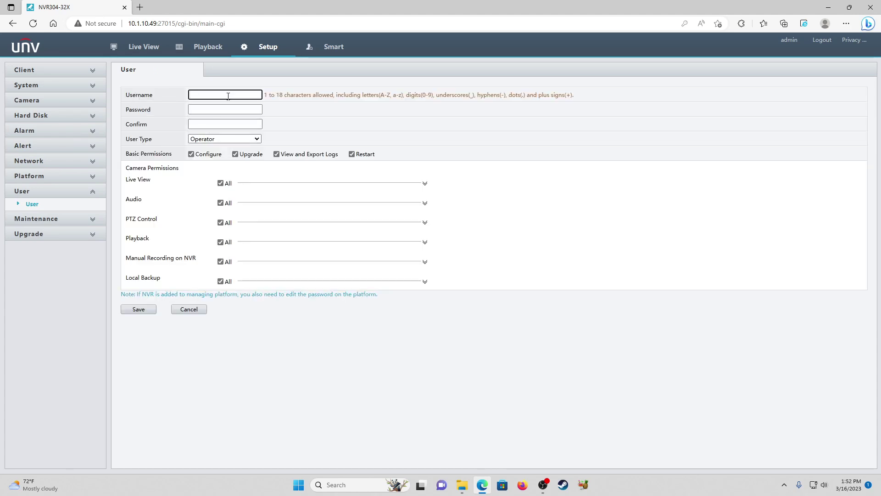
type("manager")
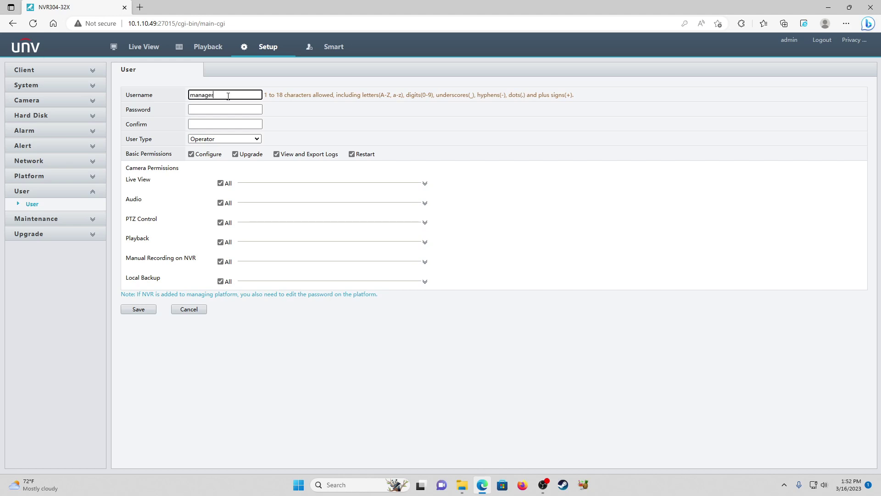
key("Tab")
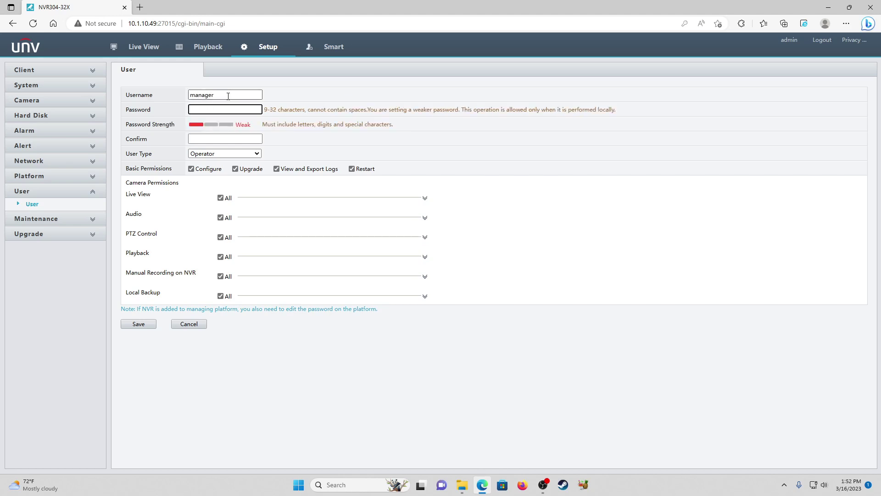
type("**********")
key("Tab")
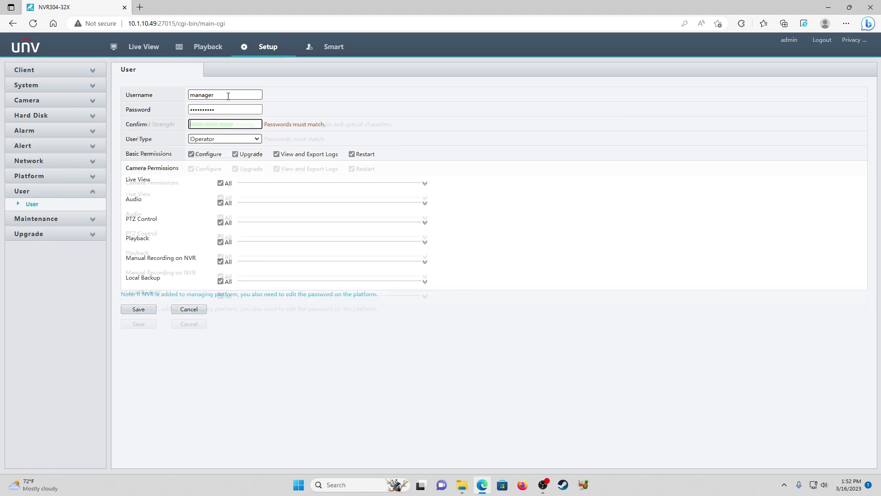
type("*********")
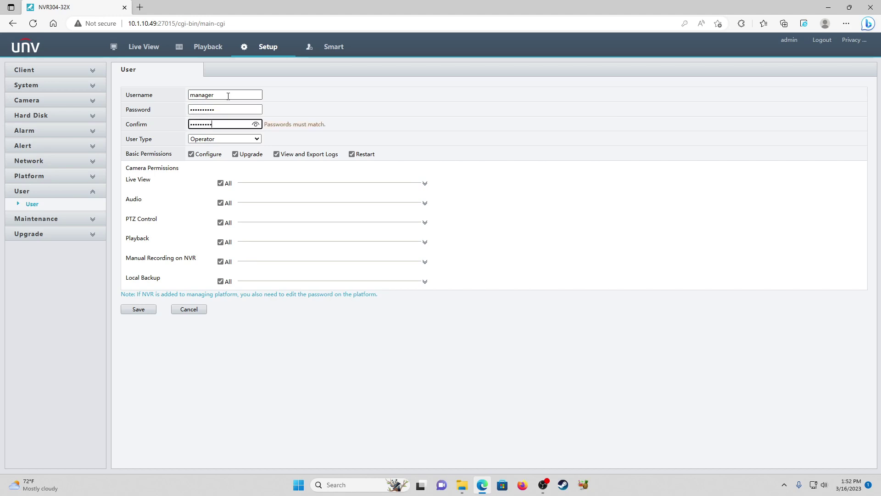
type("*")
left_click(214, 111)
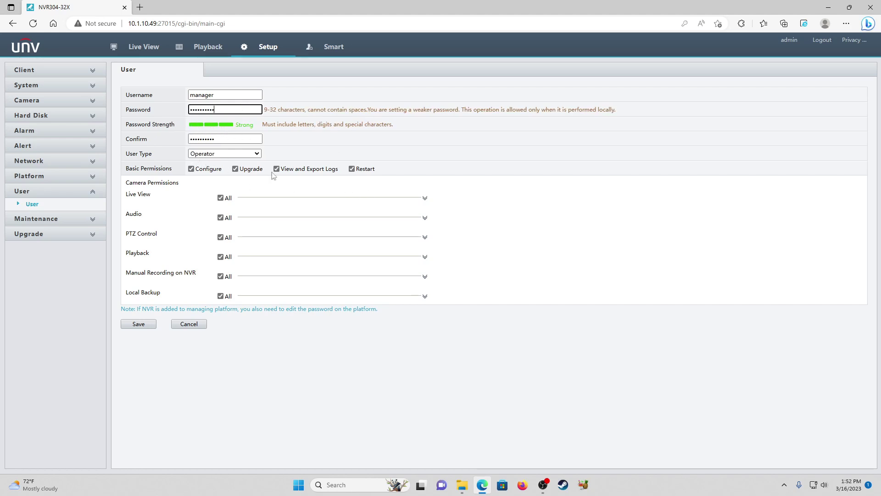
Clear the Restart, View and Export Logs and Configure permissions for manager, keeping only Upgrade
left_click(552, 280)
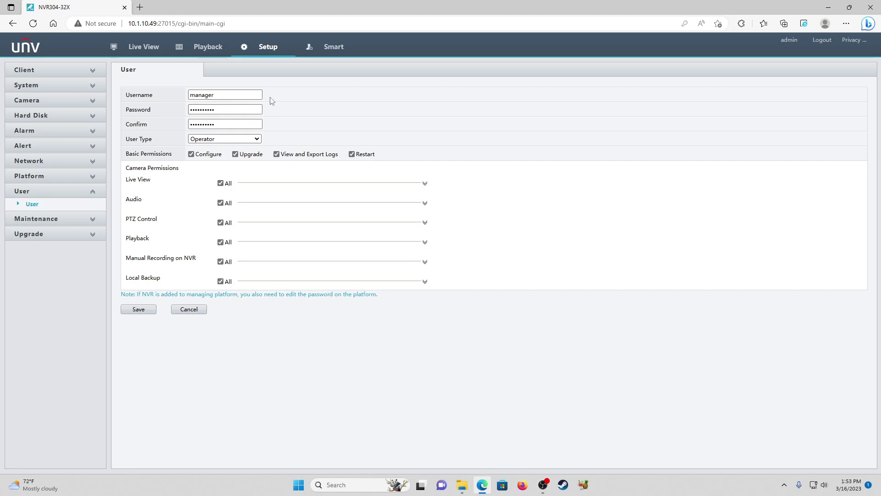
left_click(352, 154)
left_click(290, 158)
left_click(253, 157)
left_click(253, 158)
left_click(212, 157)
left_click(425, 183)
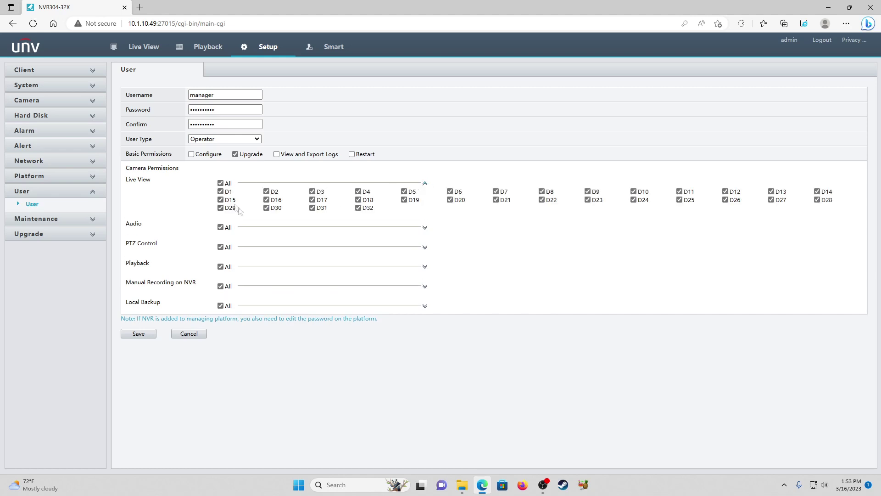
Limit Live View to cameras D1–D5 and remove Audio and PTZ for all cameras
left_click(221, 183)
left_click(220, 191)
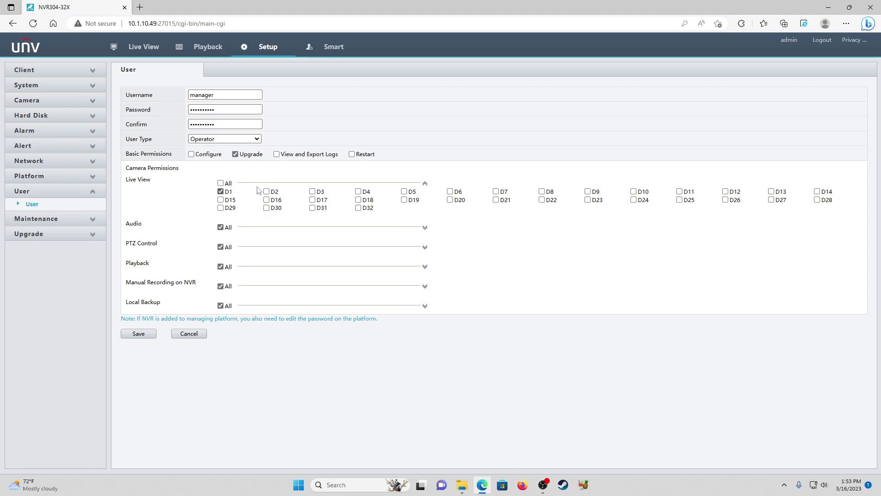
left_click(266, 191)
left_click(312, 191)
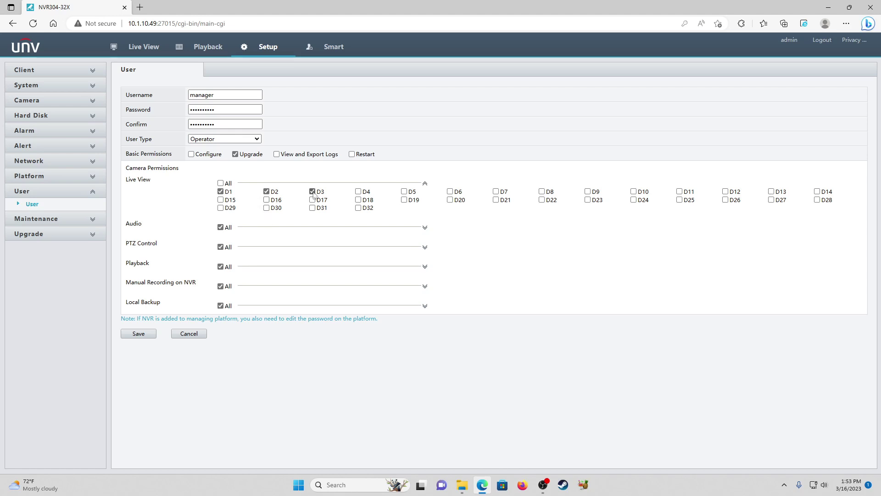
left_click(359, 192)
left_click(404, 192)
left_click(221, 227)
left_click(221, 247)
Limit Playback to cameras D1–D5 and remove Manual Recording for all cameras
left_click(425, 266)
left_click(220, 267)
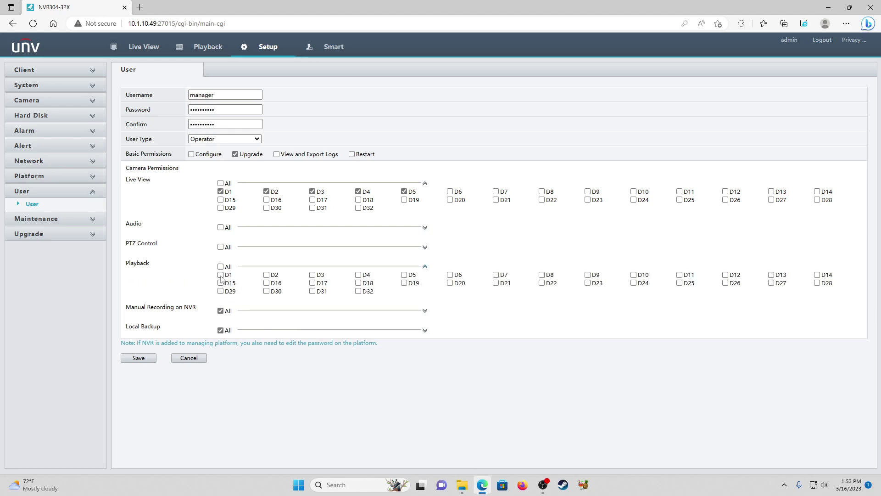
left_click(221, 275)
left_click(266, 276)
left_click(312, 275)
left_click(358, 275)
left_click(404, 275)
left_click(220, 312)
Limit Local Backup to cameras D1–D5 and save the manager user
left_click(424, 331)
left_click(221, 330)
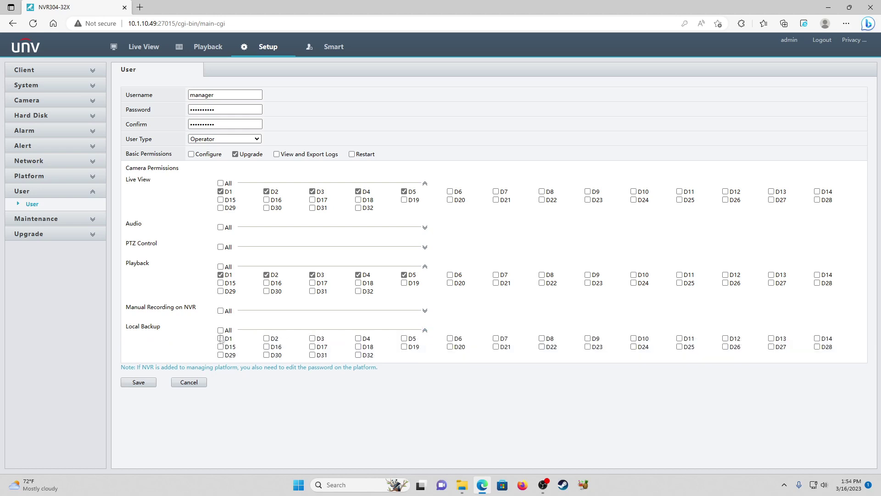
left_click(220, 339)
left_click(266, 338)
left_click(312, 338)
left_click(359, 338)
left_click(404, 338)
left_click(139, 383)
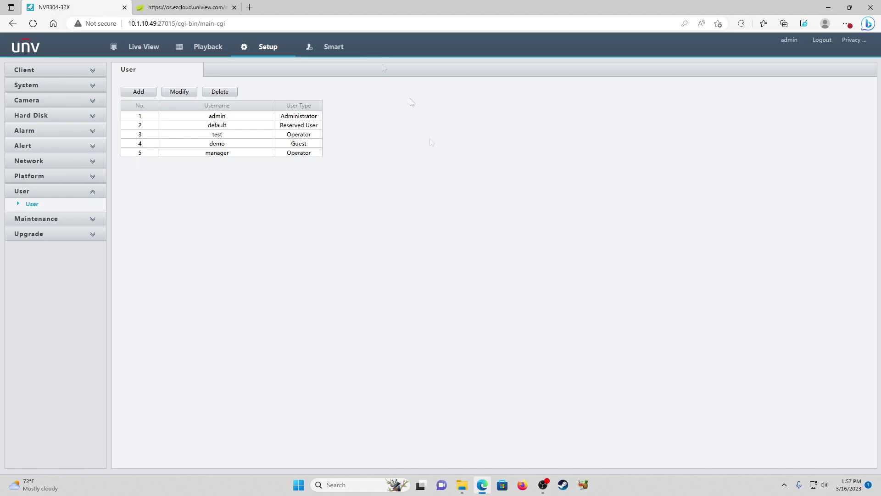
left_click(55, 166)
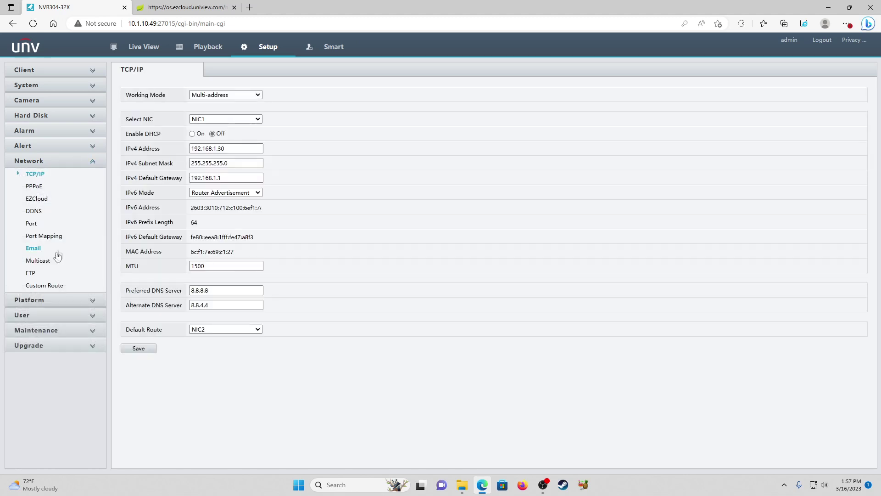
left_click(37, 198)
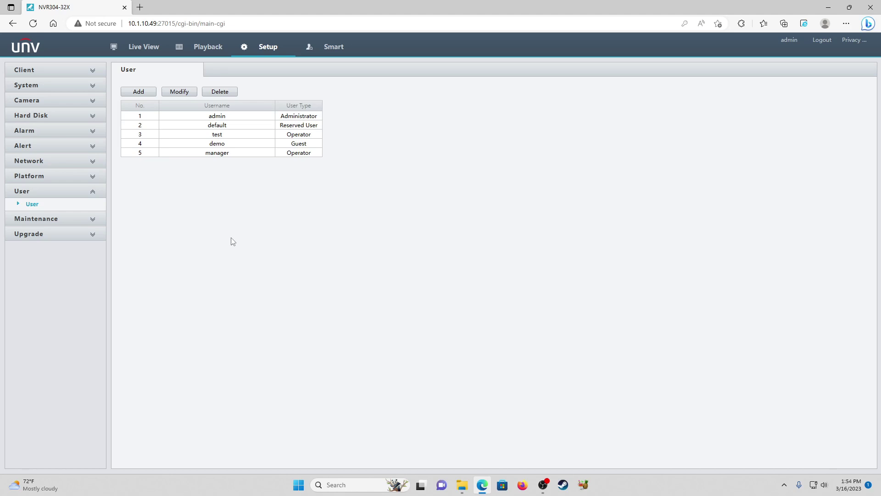
key("ctrl+t")
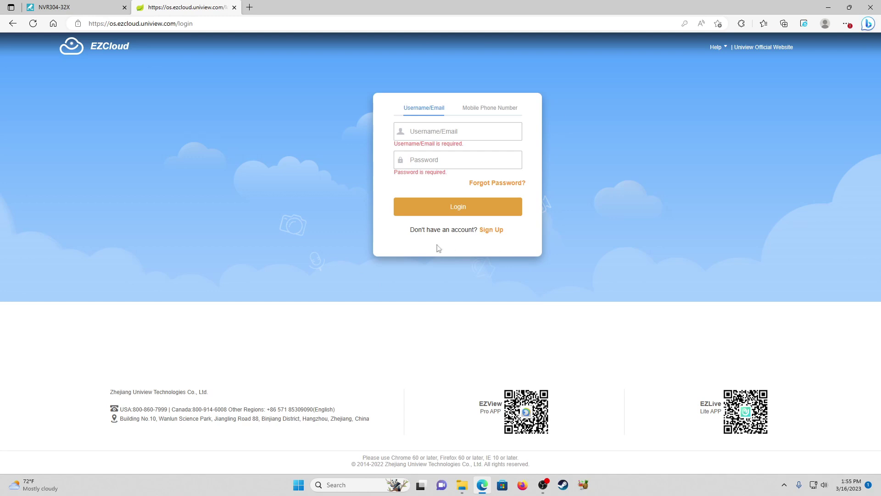
Go to EZCloud's Sign Up page to create a new account
left_click(499, 235)
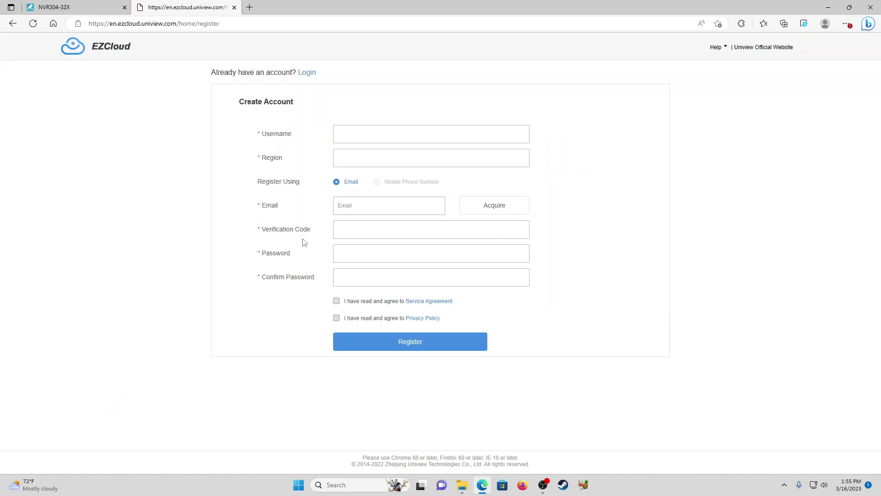
left_click(344, 140)
Enter the new account's username and set the region to America > United States
type("DaveTester")
key("Tab")
left_click(382, 161)
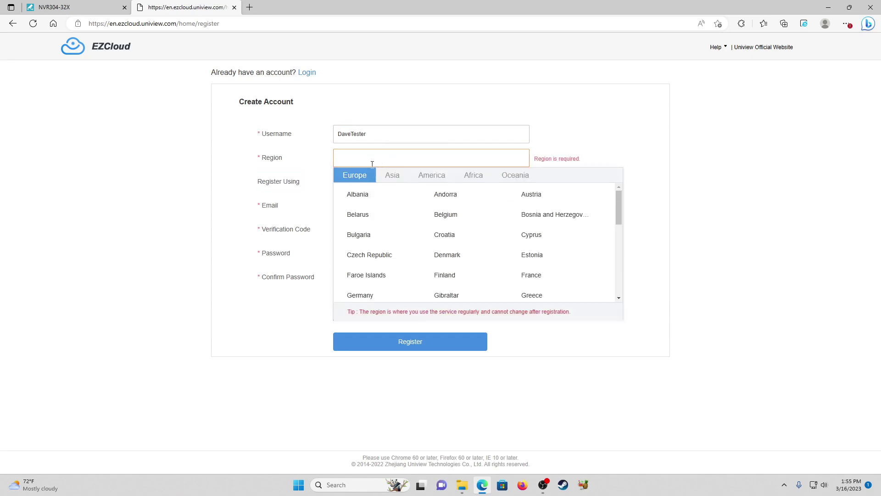
left_click(429, 177)
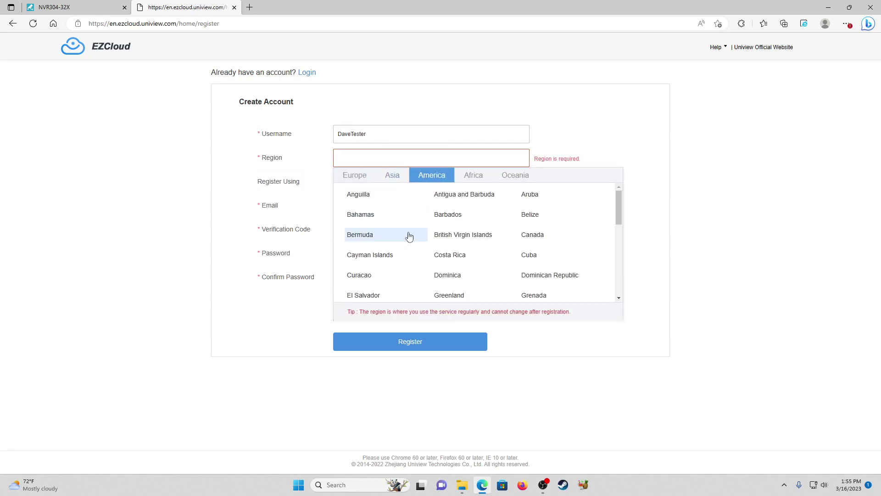
scroll(409, 236, "down", 5)
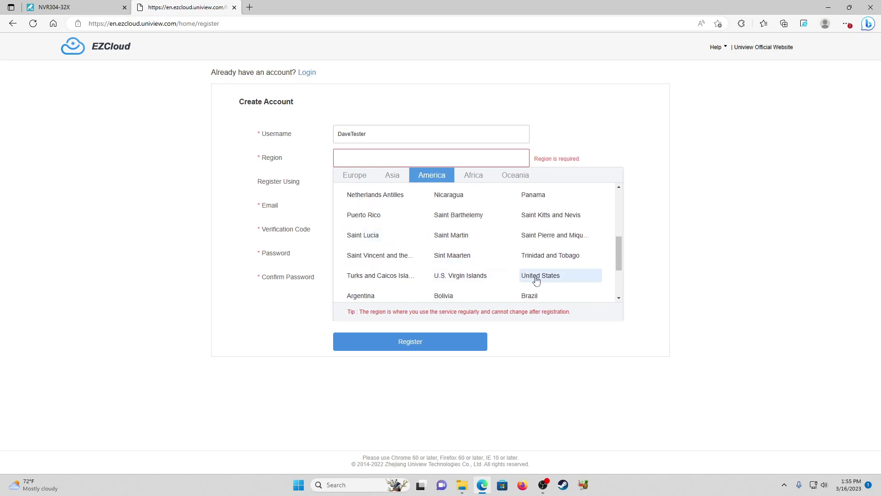
left_click(536, 278)
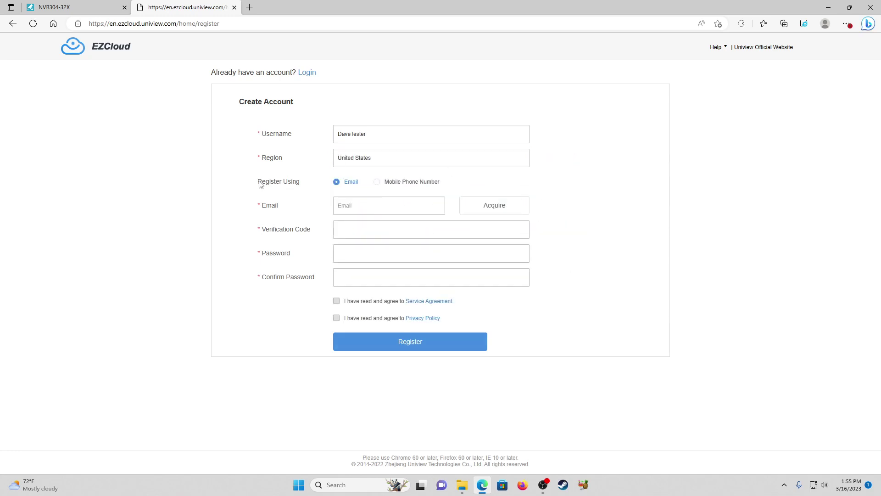
Enter the account e-mail, request a verification code, and accept the Service Agreement and Privacy Policy
left_click(350, 205)
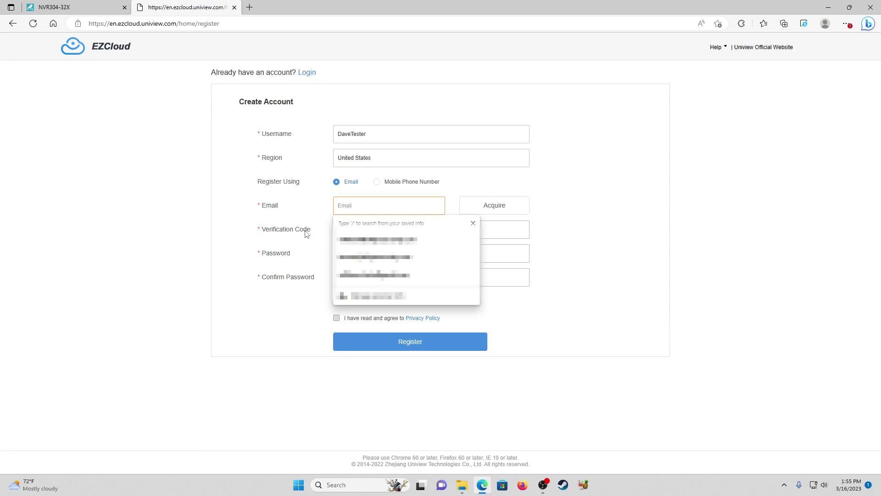
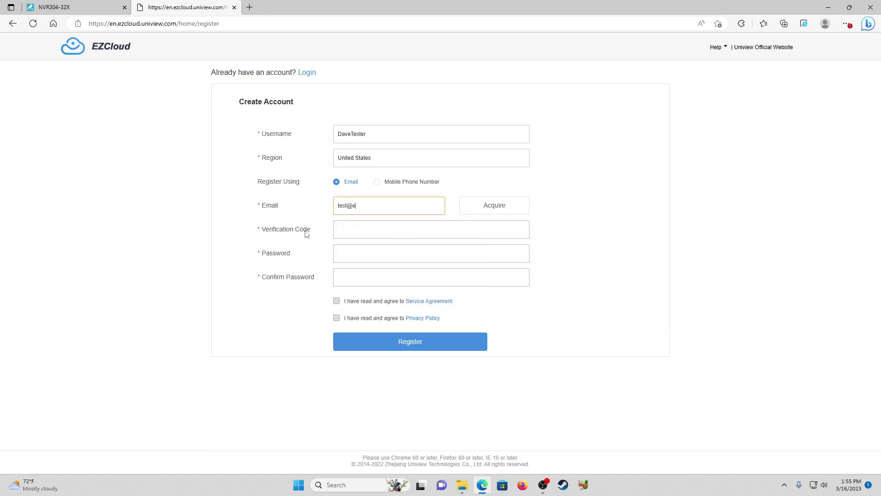
left_click(499, 207)
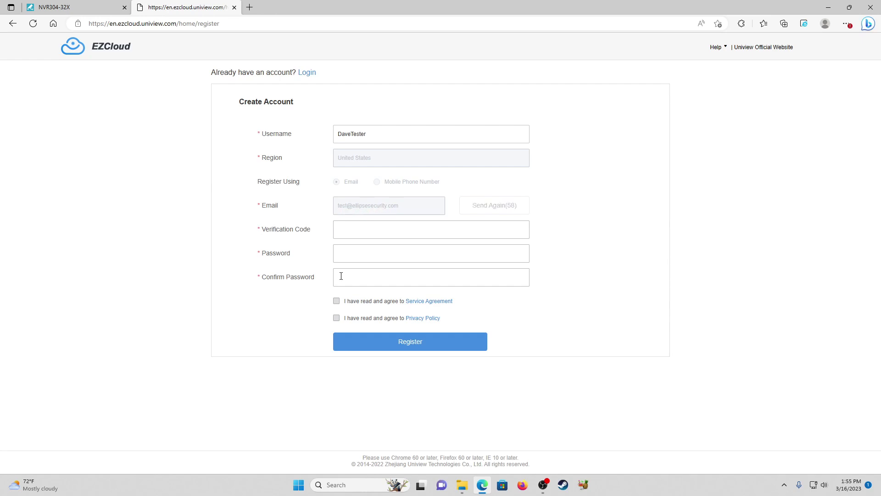
left_click(372, 232)
left_click(370, 257)
left_click(309, 287)
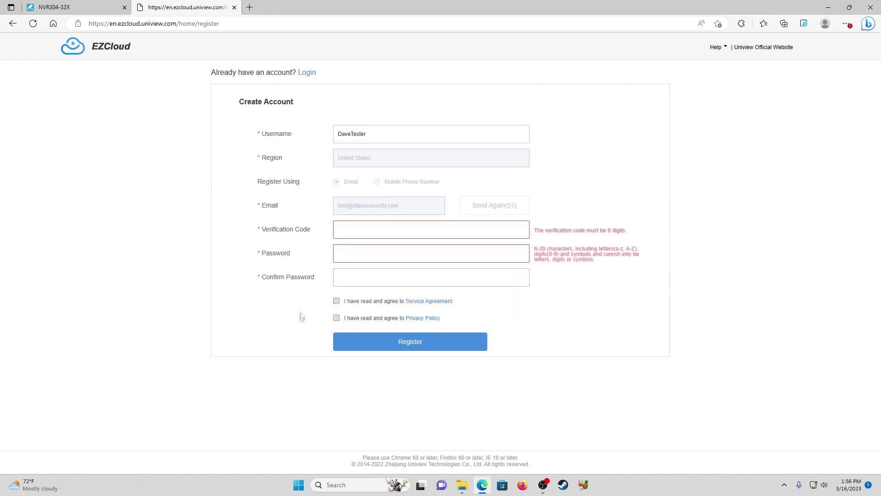
left_click(337, 300)
left_click(336, 320)
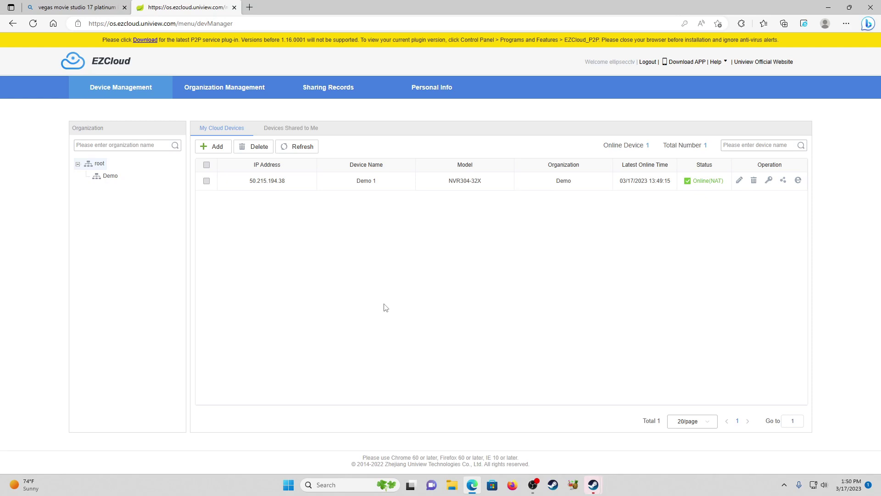
Open the Add device dialog to register a new cloud device
left_click(219, 151)
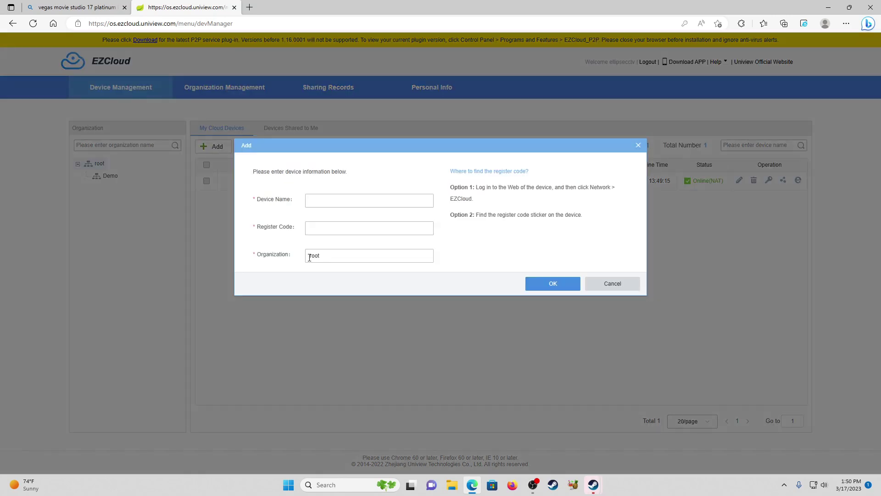
left_click(337, 194)
left_click(609, 288)
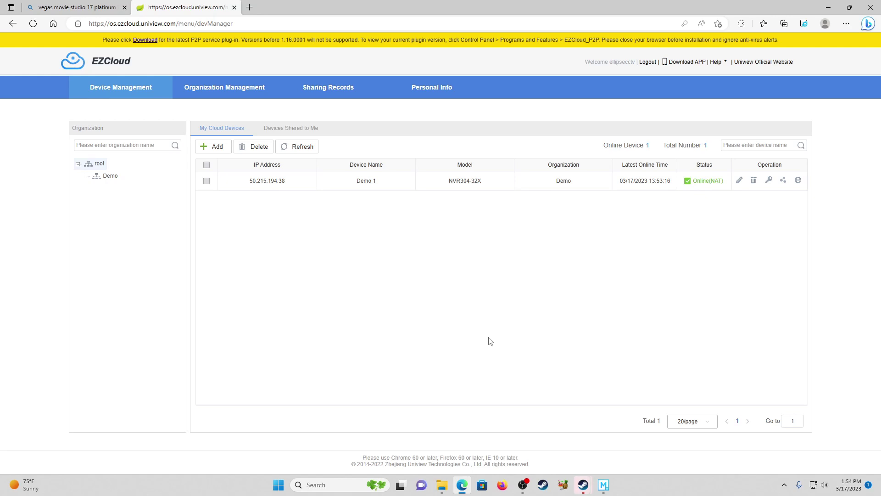
left_click(784, 180)
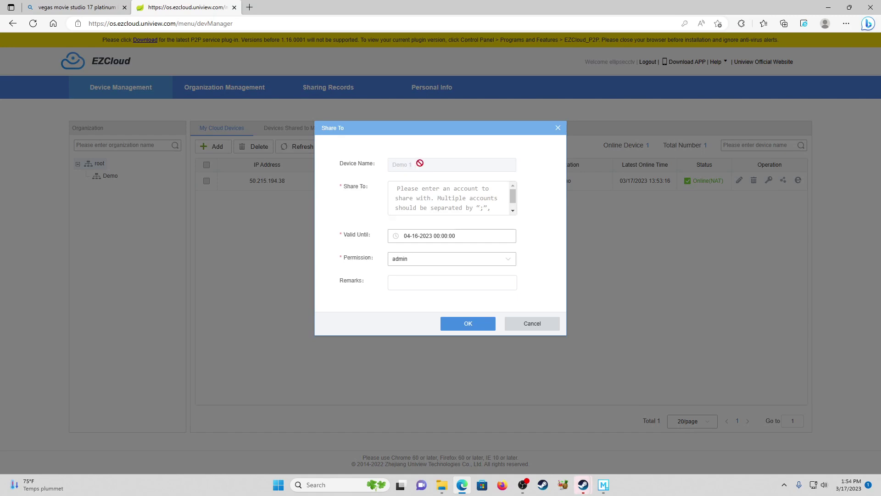
Type two recipient cloud accounts into Share To, then clear the field again
left_click(422, 200)
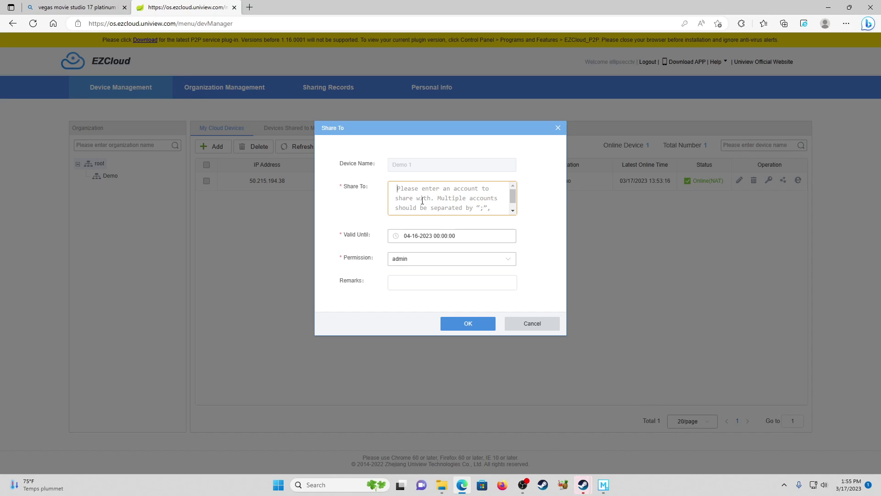
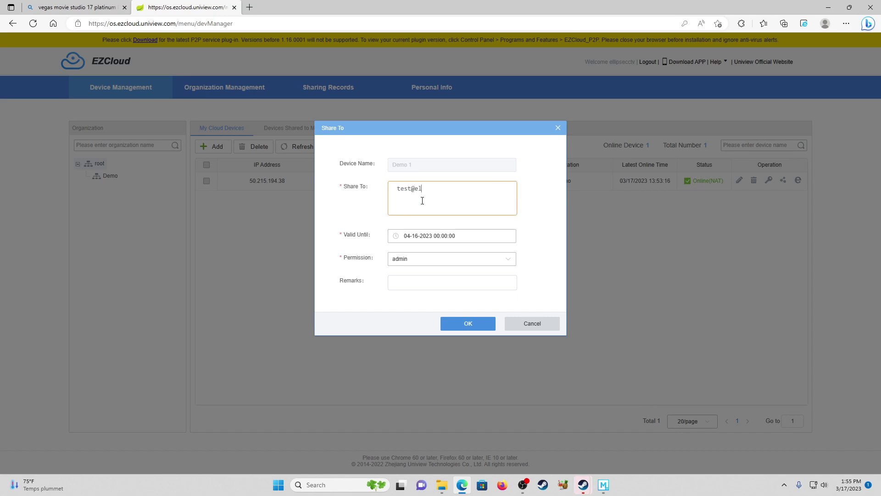
key("ctrl+a")
key("BackSpace")
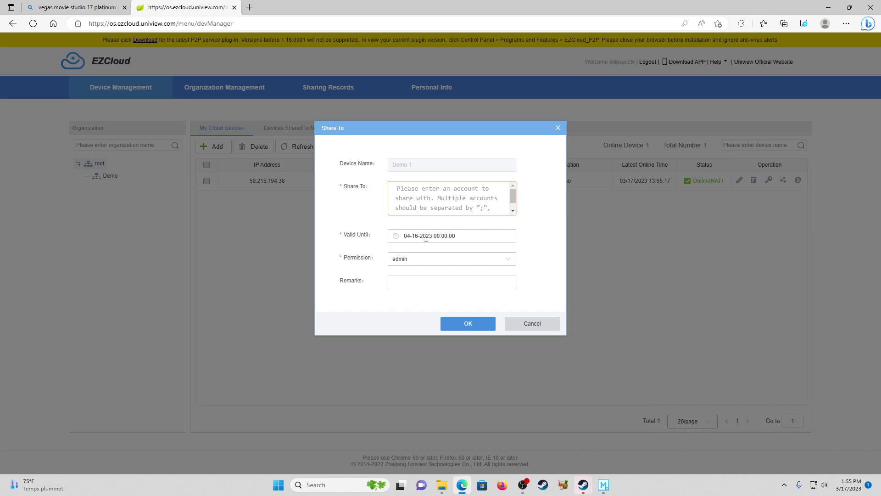
left_click(426, 237)
Browse the calendar back to April and confirm 04-28-2023 as the share's expiry date
left_click(403, 280)
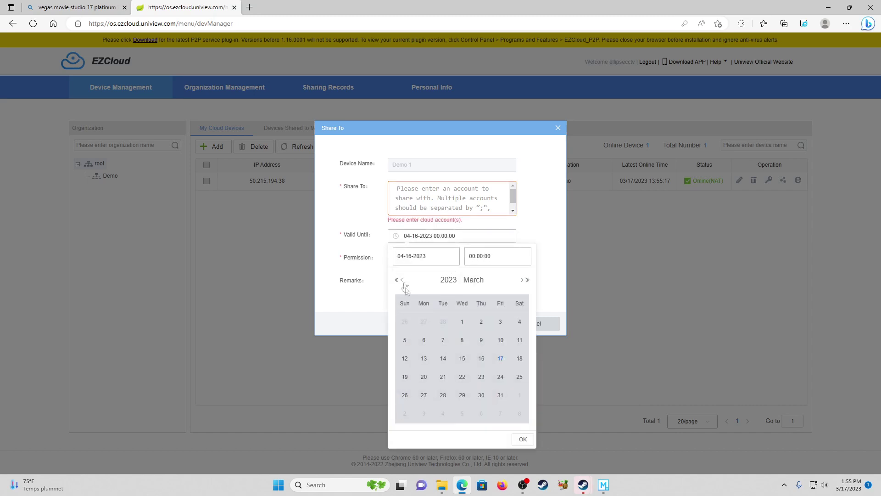
left_click(422, 378)
left_click(522, 280)
left_click(522, 280)
left_click(522, 280)
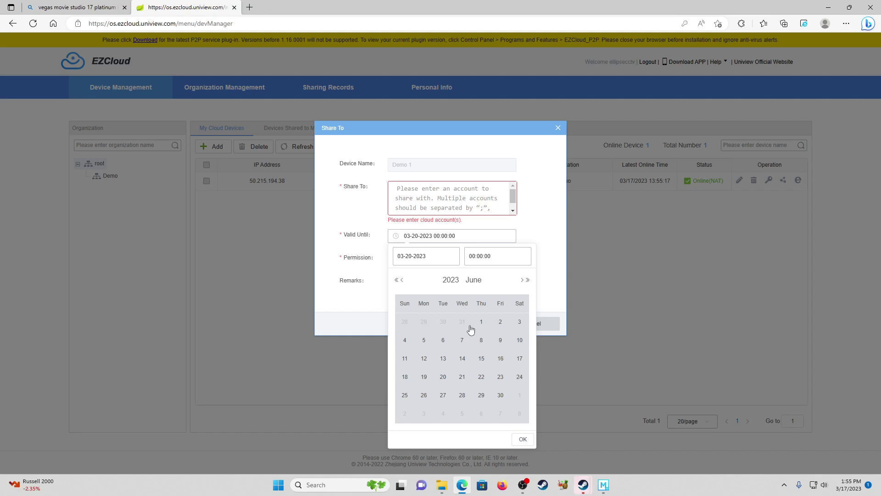
left_click(402, 280)
left_click(403, 280)
left_click(501, 395)
left_click(523, 440)
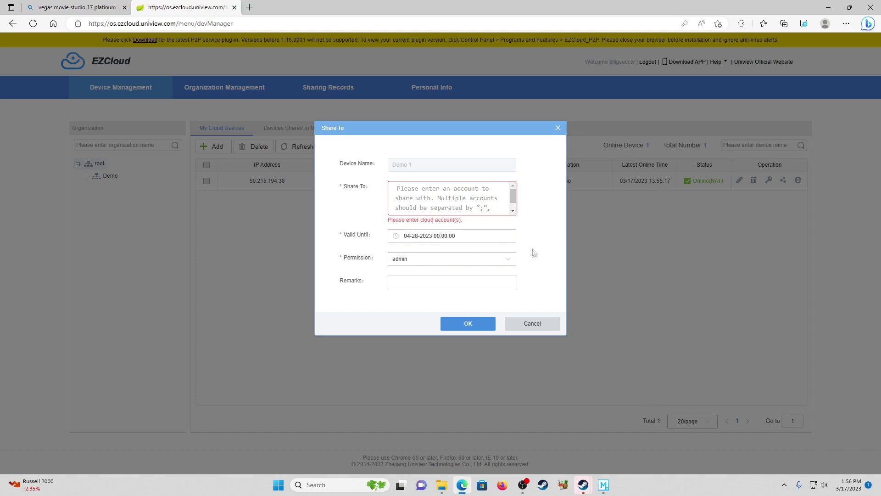
Choose manager permission, add the remark 'Have fun', and cancel the sharing form
left_click(478, 263)
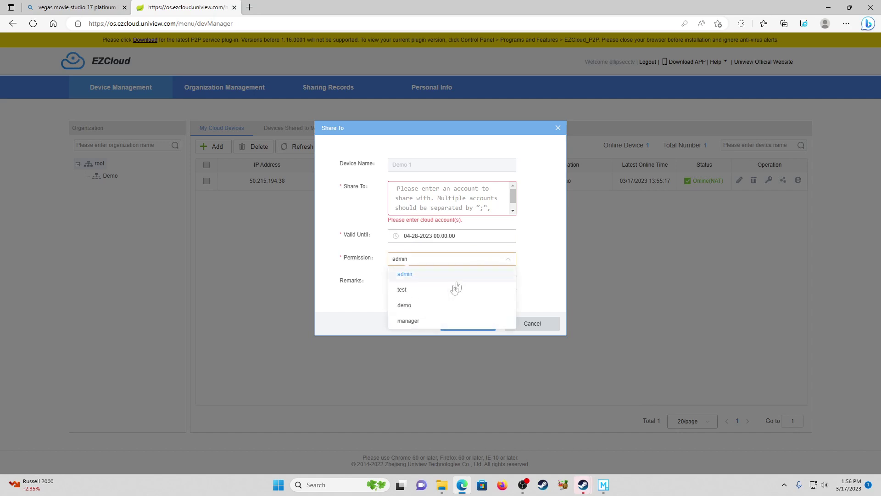
left_click(440, 325)
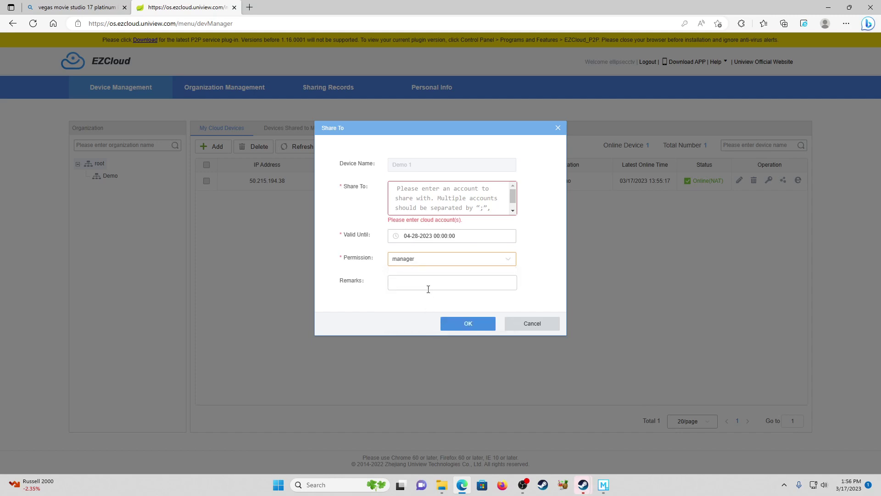
left_click(428, 289)
type("Have fun")
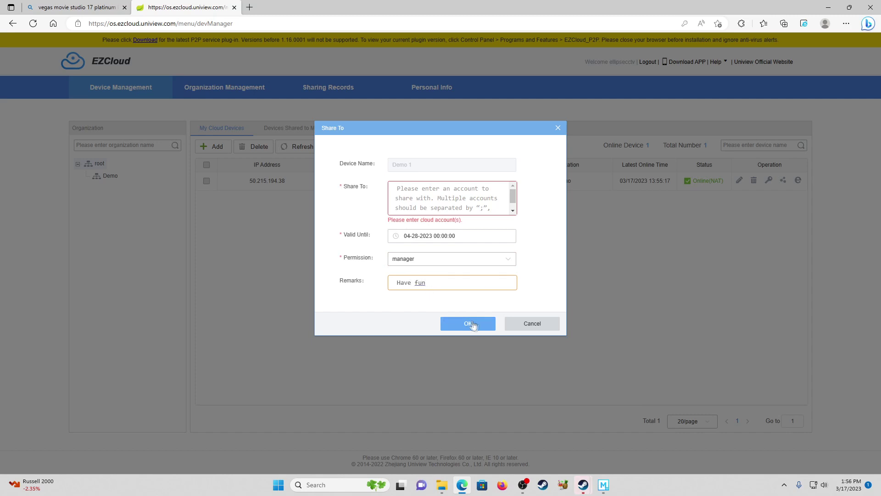
left_click(522, 324)
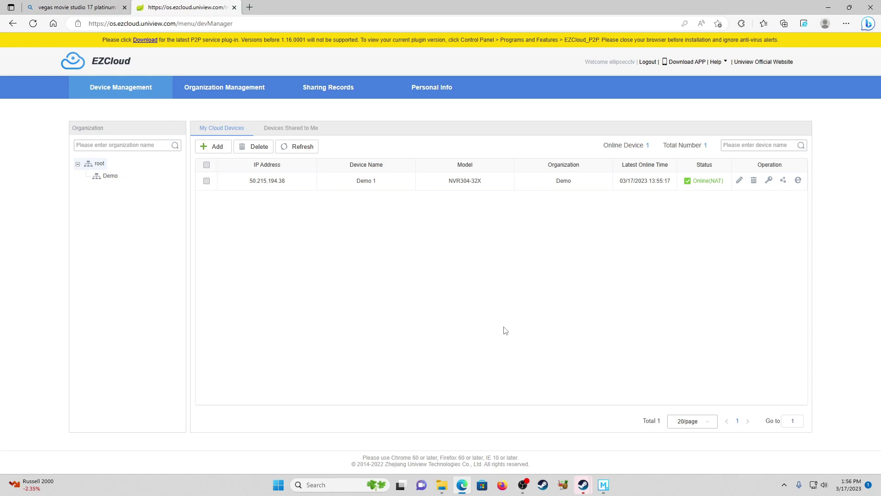
left_click(279, 131)
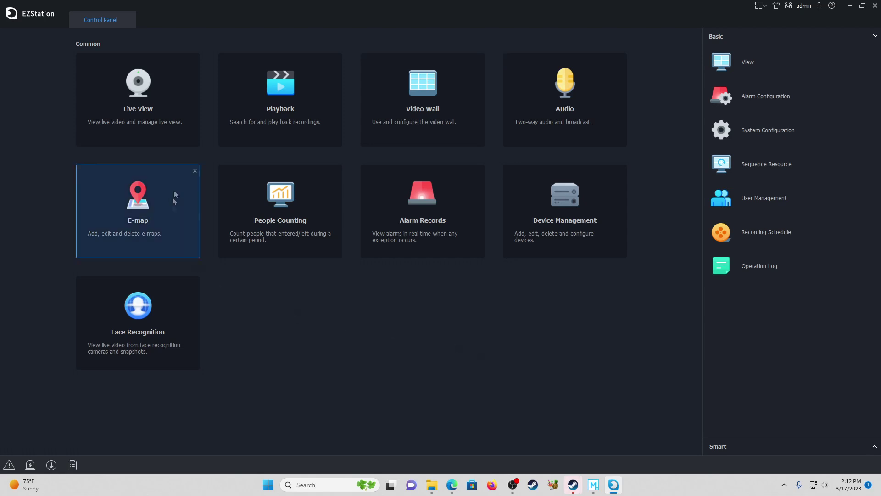
Open EZStation's Device Management page from the Control Panel
left_click(574, 216)
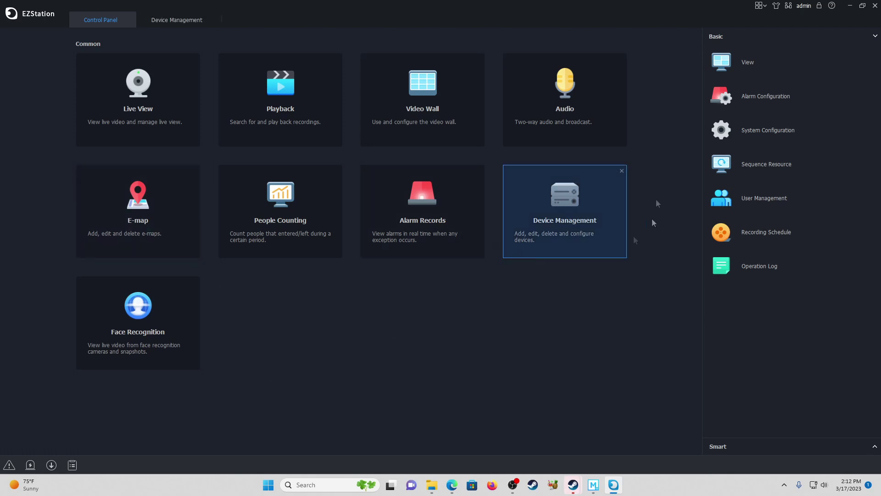
Log in to the EZCloud account under Cloud Device so NVR Demo 1 shows online
left_click(164, 24)
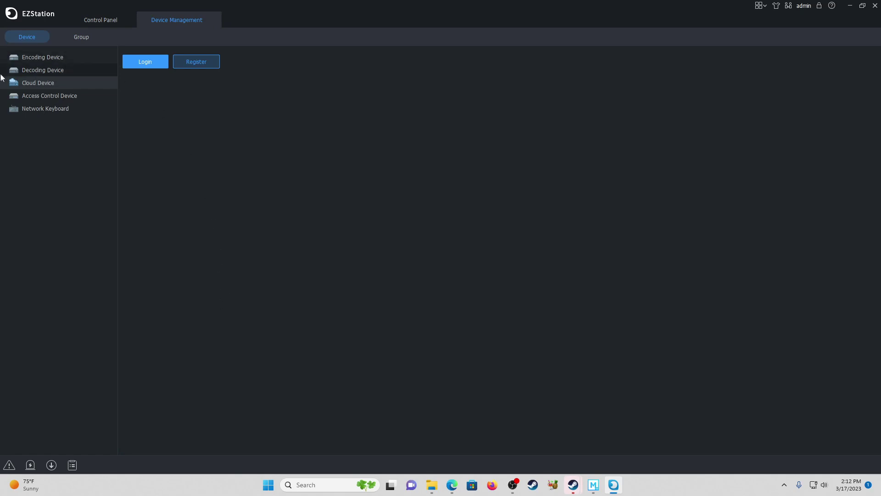
left_click(147, 64)
left_click(452, 215)
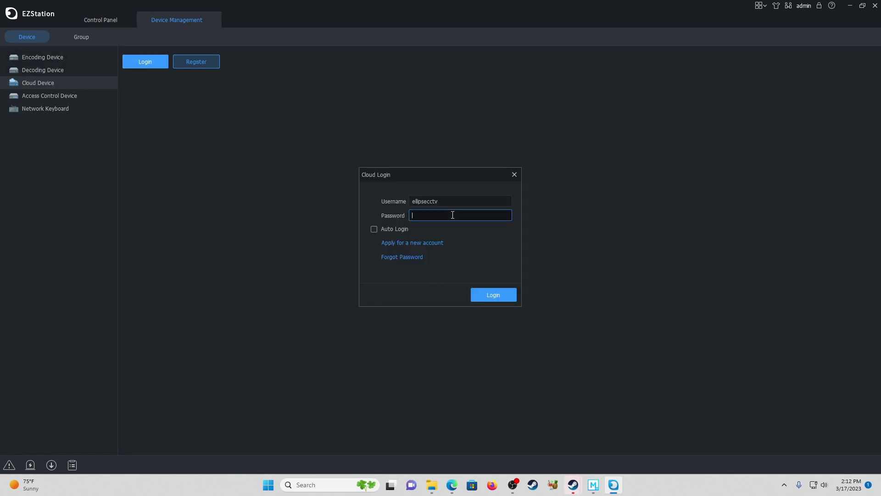
type("•••••••••")
key("Return")
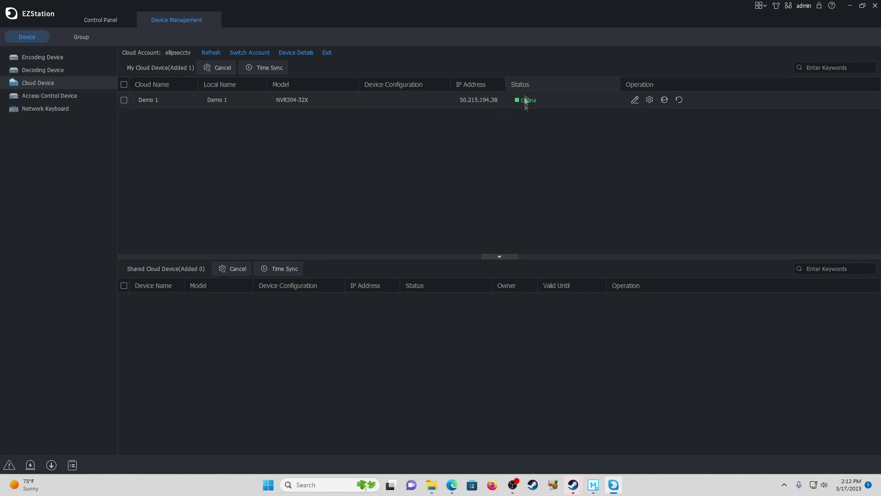
left_click(107, 20)
Play the Demo 1 camera feeds in Live View, then go back to the Control Panel
left_click(151, 108)
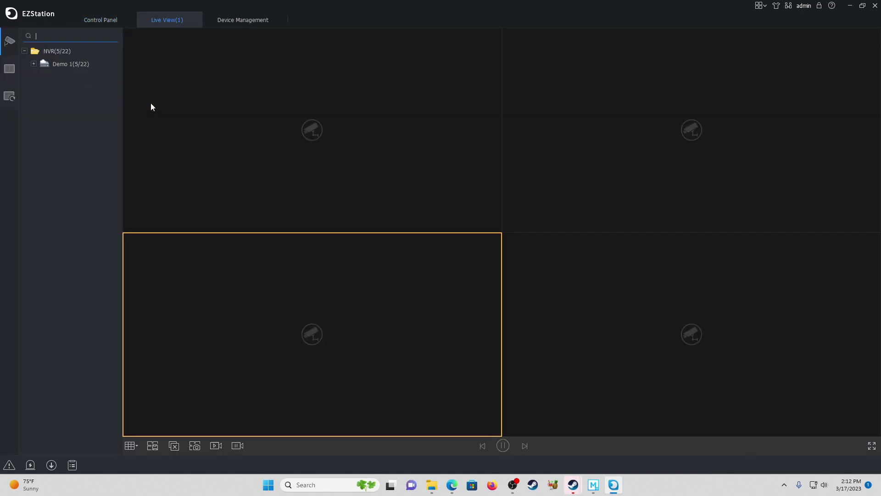
double_click(57, 64)
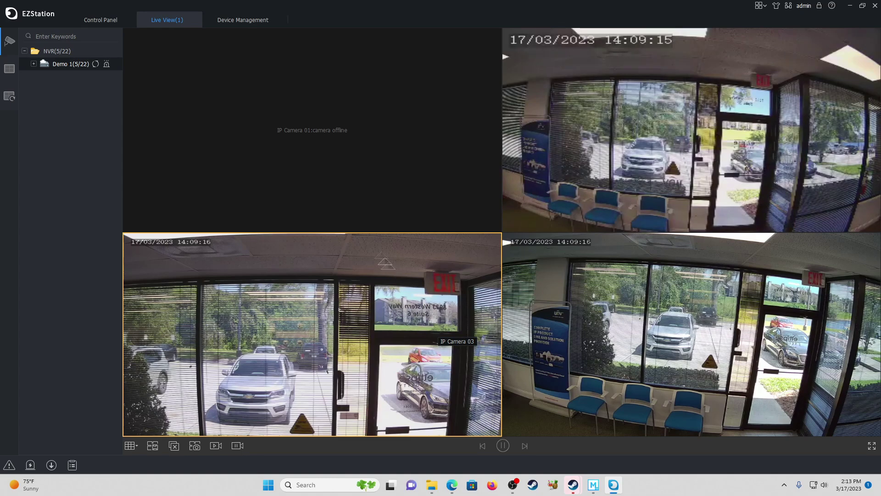
left_click(94, 23)
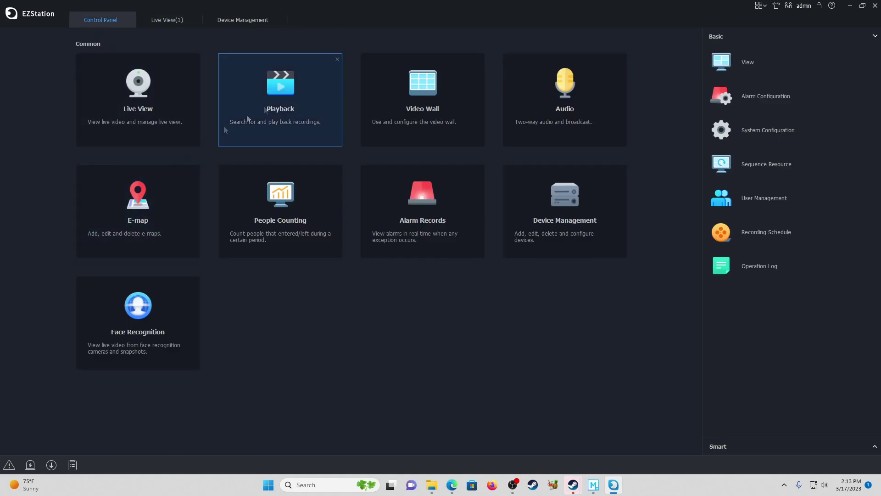
Search Demo 1's IP Camera 02 recordings for 14 March 2023 in Playback
left_click(280, 99)
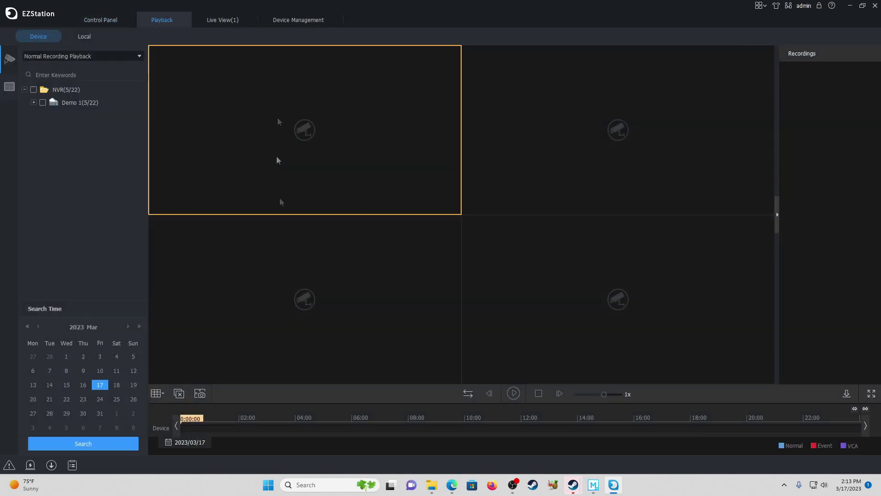
left_click(33, 102)
left_click(53, 129)
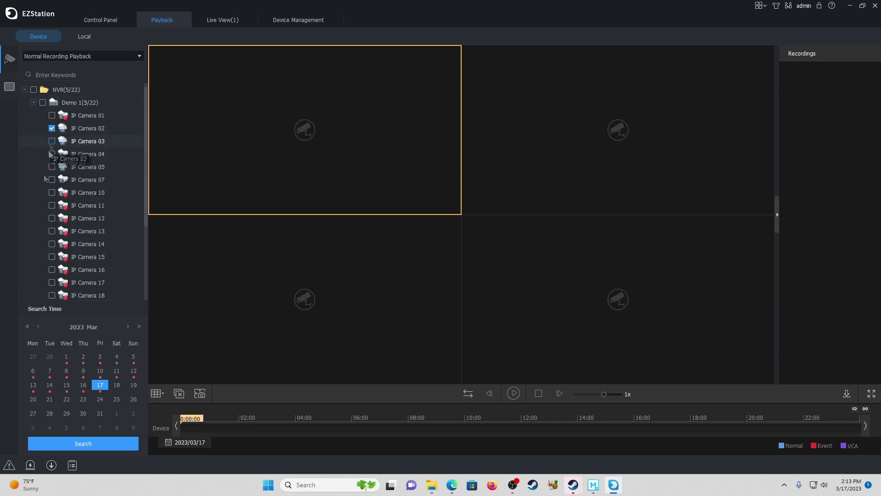
left_click(46, 388)
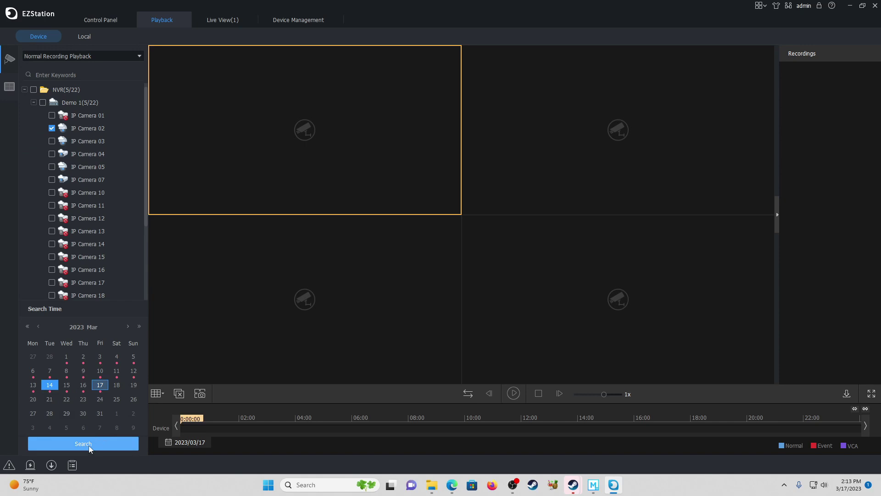
left_click(89, 445)
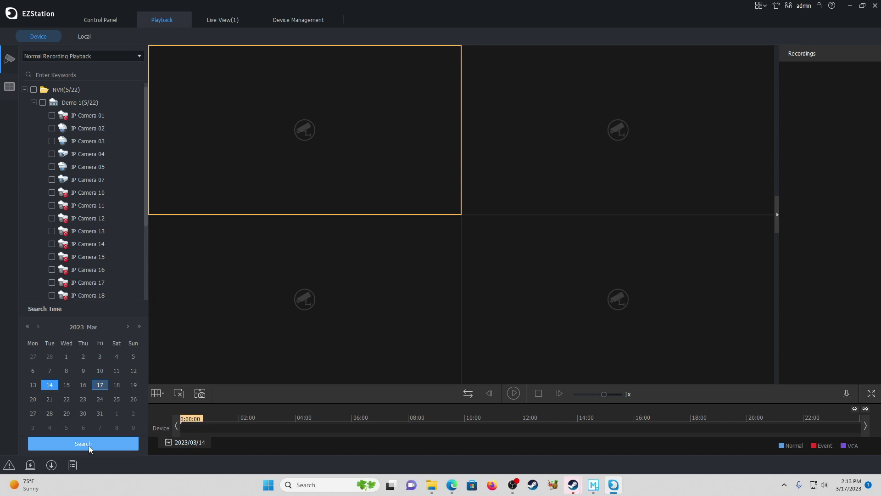
left_click(134, 442)
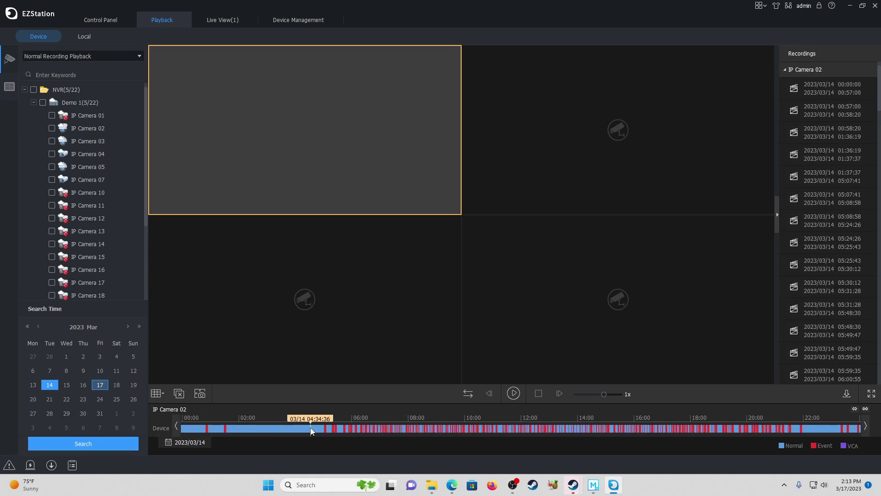
Play the footage from about 05:06 in a single enlarged pane
scroll(310, 430, "up", 2)
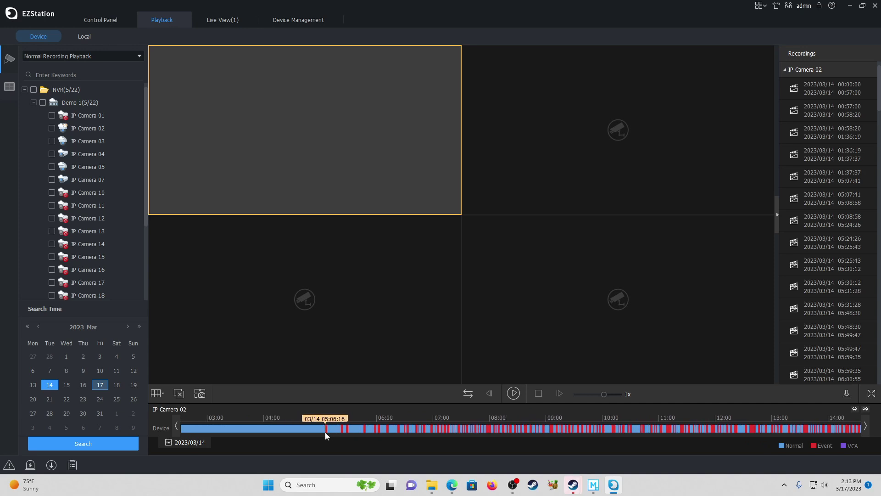
left_click(327, 432)
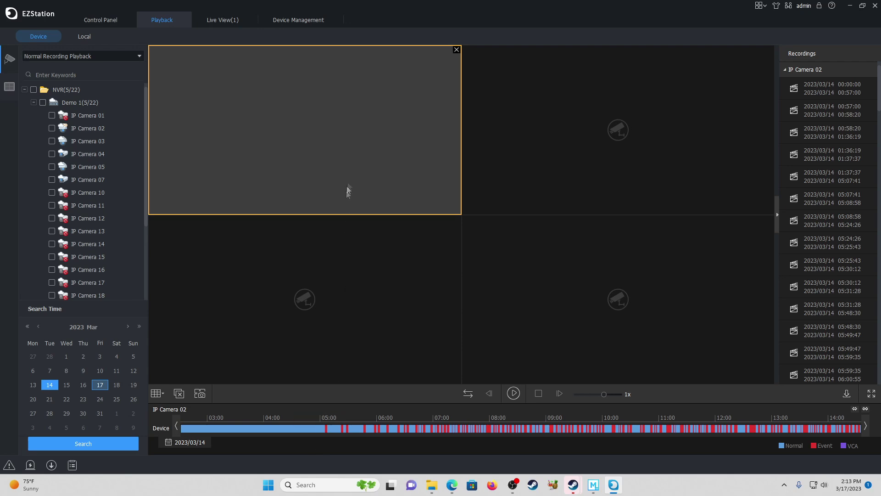
double_click(347, 165)
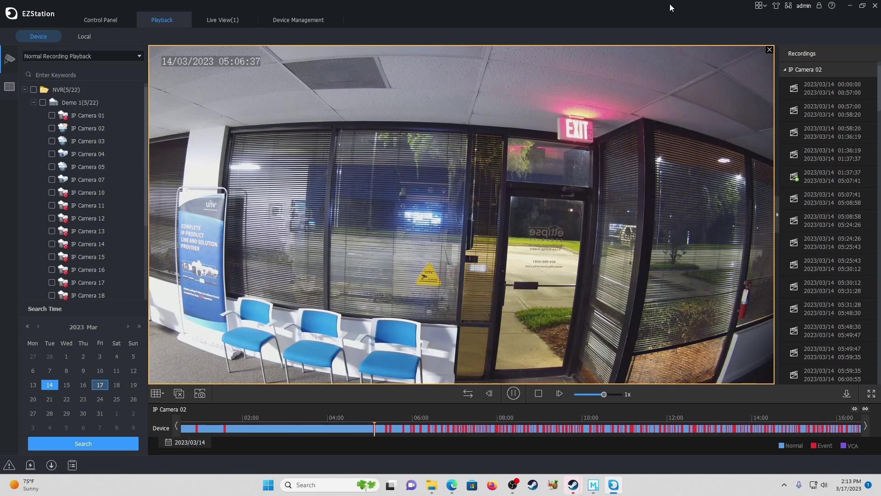